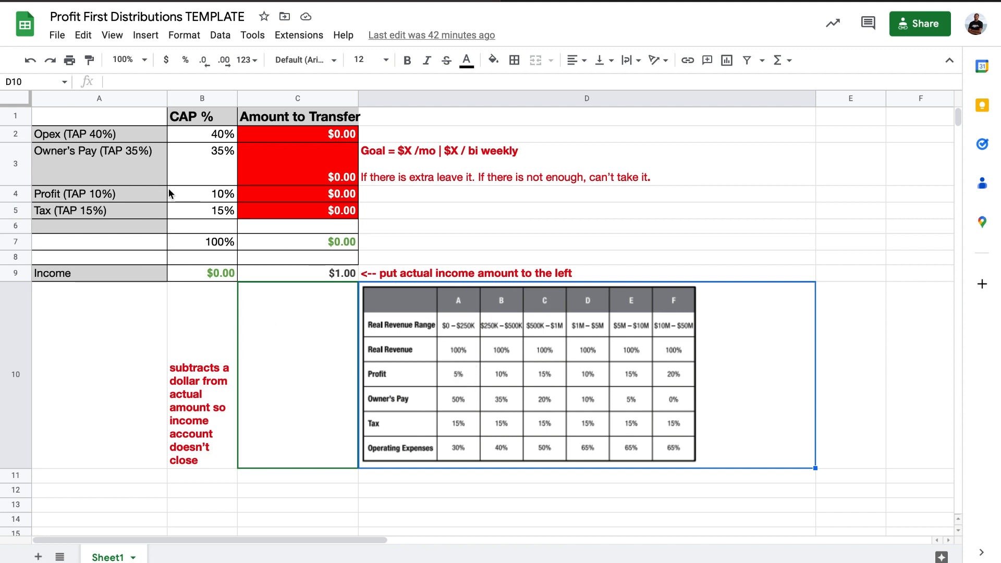
Change the target percentage in the Profit row label in A4 to TAP 5%.
{"action": "left_click", "coordinate": [130, 193]}
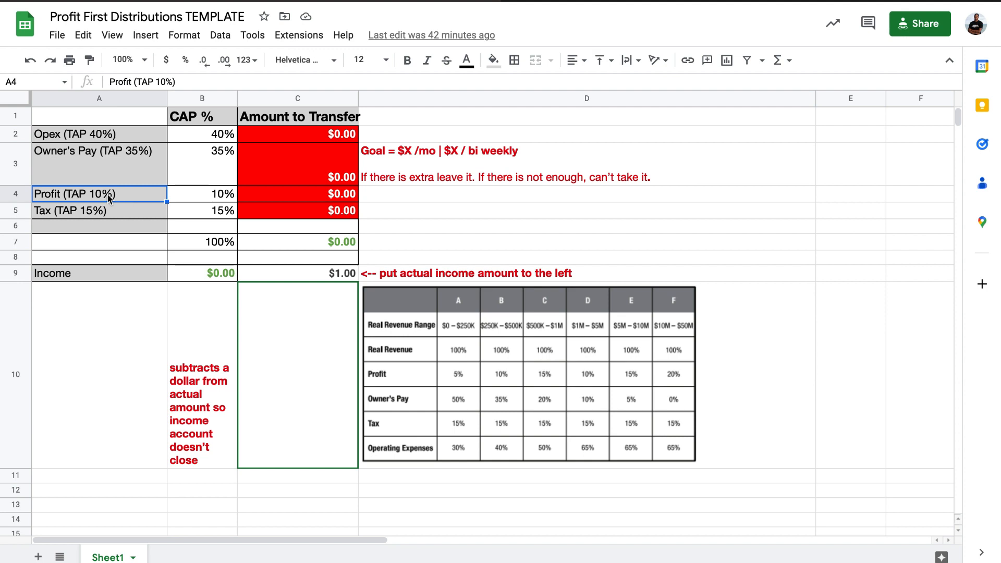
{"action": "double_click", "coordinate": [94, 194]}
{"action": "type", "text": "5"}
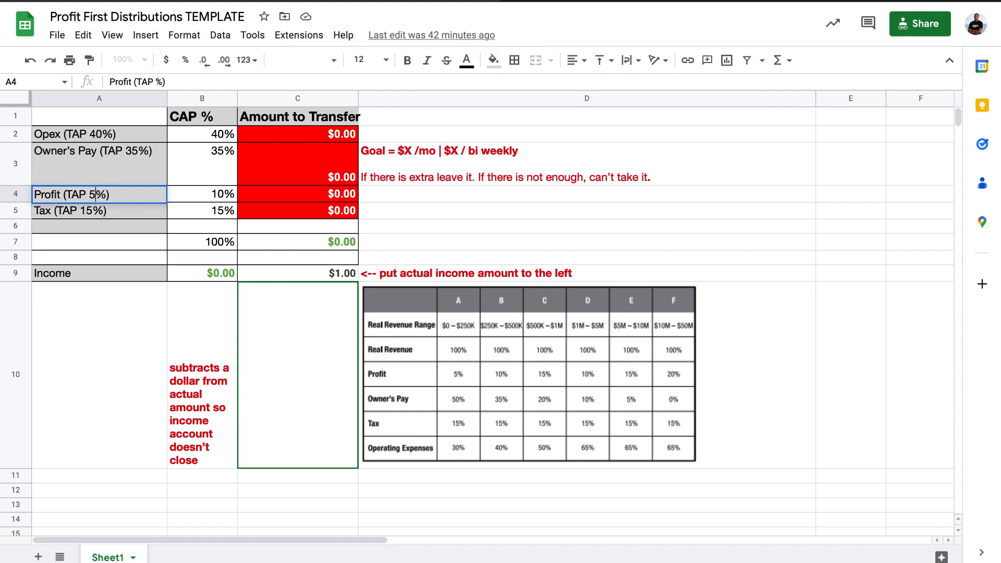
{"action": "key", "text": "Return"}
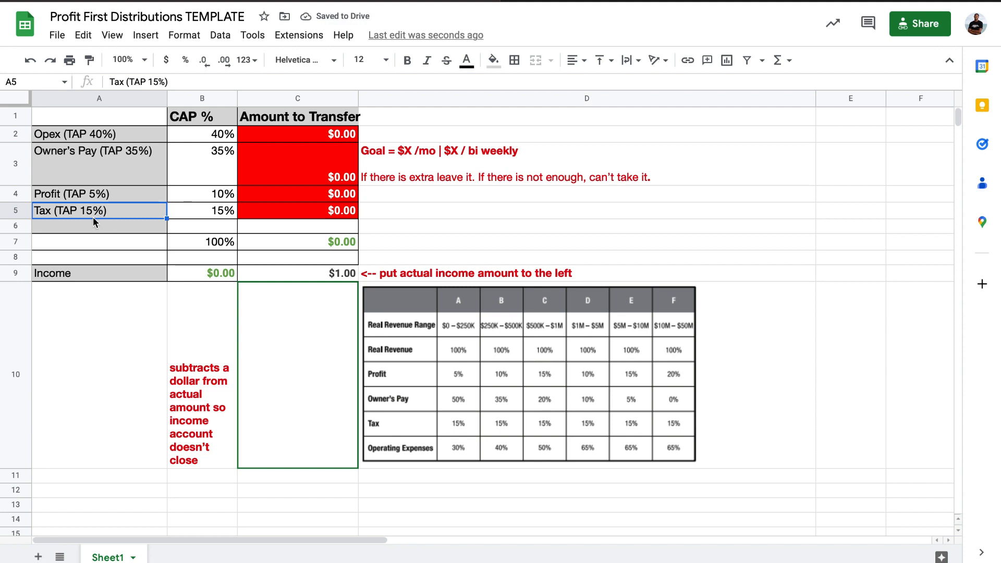
Change the target percentage in the Owner's Pay row label in A3 to TAP 50%.
{"action": "left_click", "coordinate": [127, 161]}
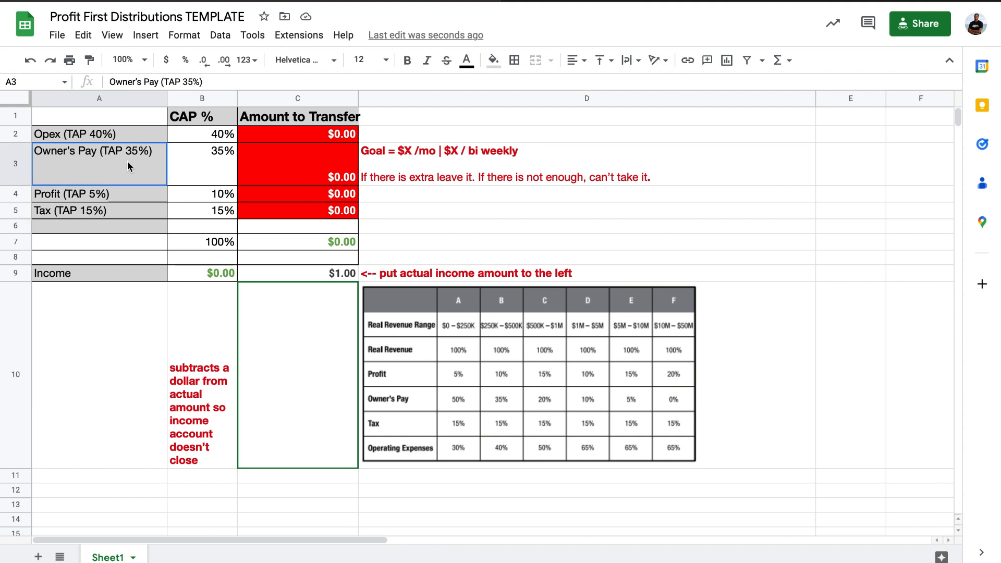
{"action": "double_click", "coordinate": [136, 151]}
{"action": "key", "text": "BackSpace"}
{"action": "key", "text": "BackSpace"}
{"action": "type", "text": "50"}
{"action": "key", "text": "Return"}
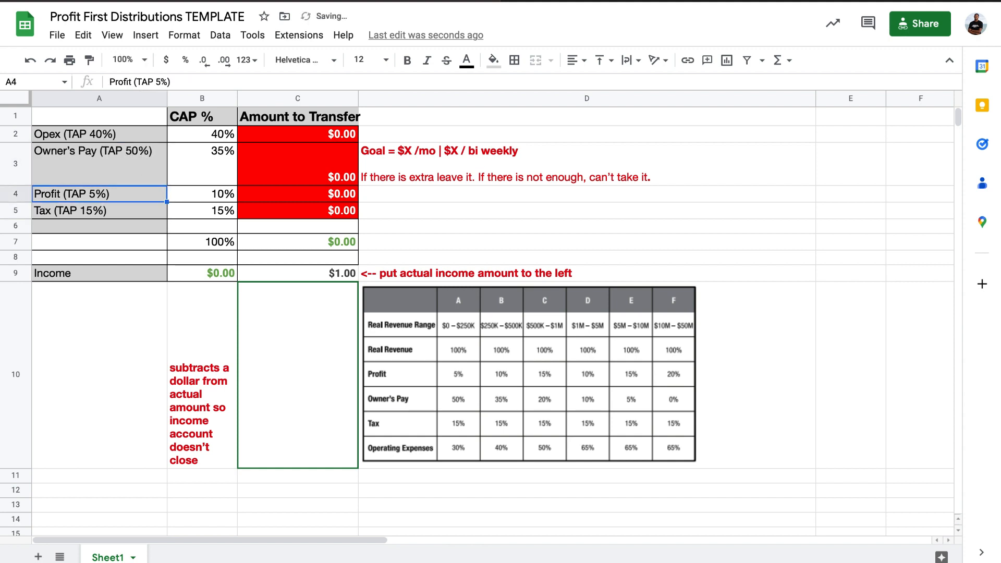
Change the target percentage in the Opex row label in A2 to TAP 30%.
{"action": "left_click", "coordinate": [99, 138]}
{"action": "double_click", "coordinate": [99, 136]}
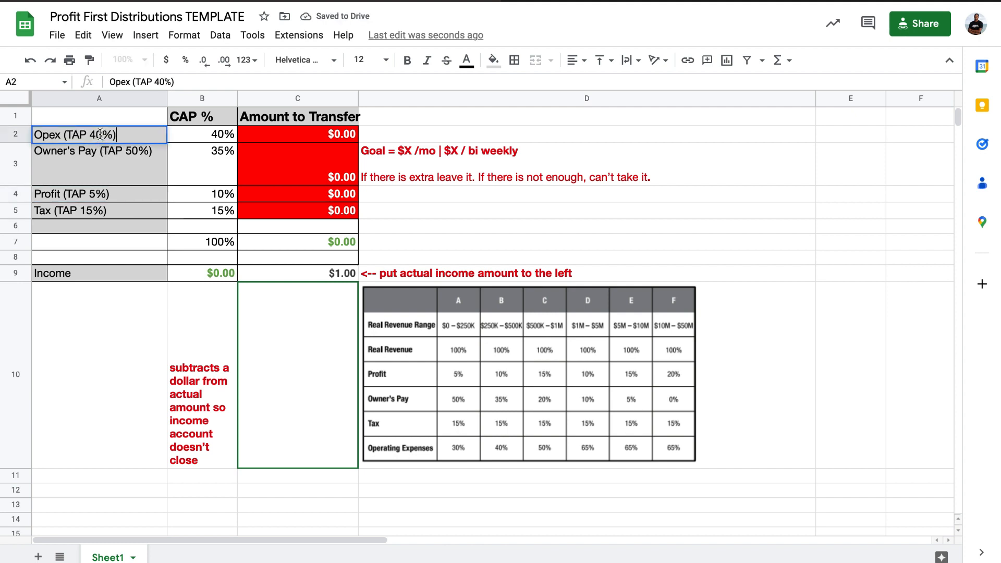
{"action": "key", "text": "BackSpace"}
{"action": "key", "text": "BackSpace"}
{"action": "type", "text": "30"}
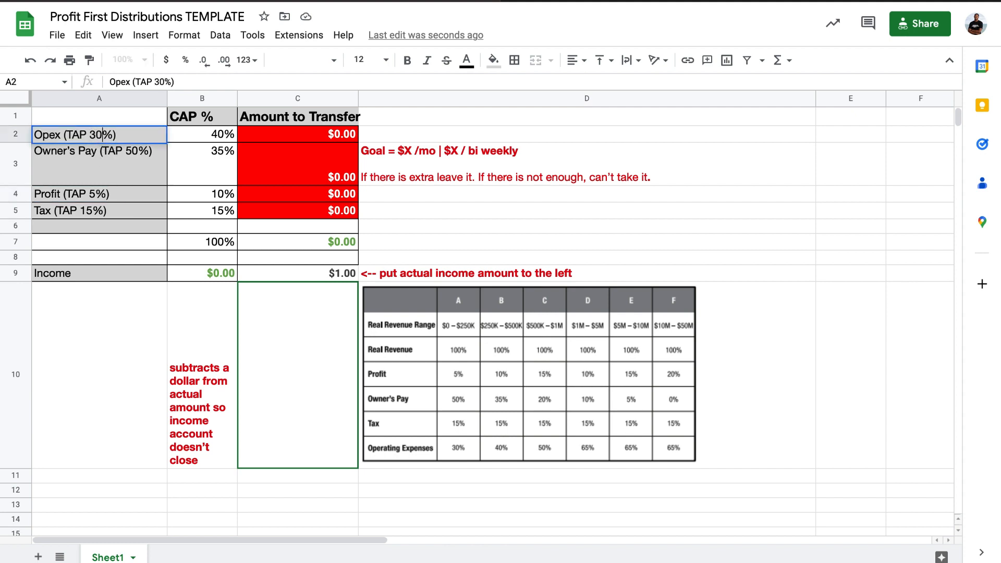
{"action": "key", "text": "Return"}
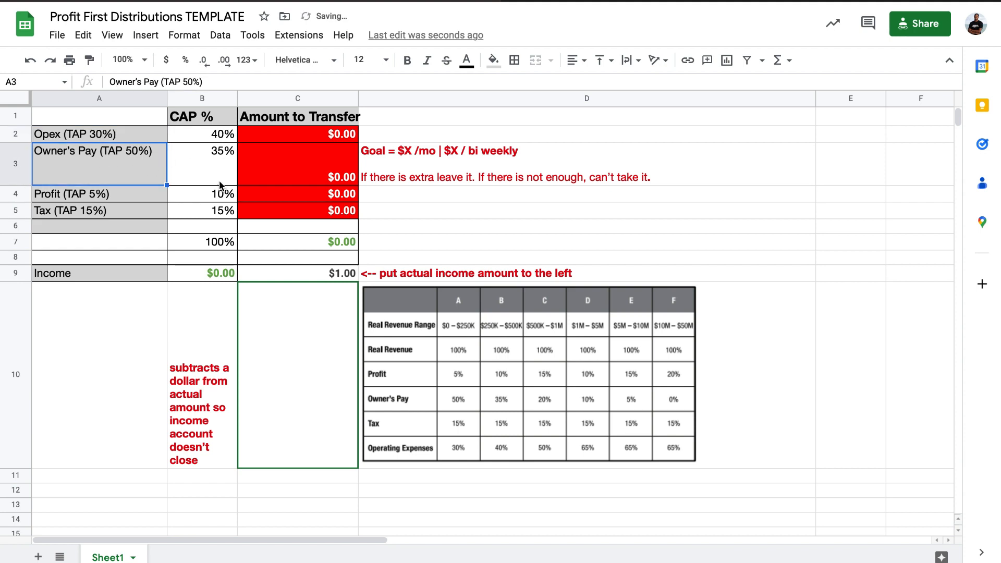
Set the Opex CAP % in B2 to 30%.
{"action": "left_click", "coordinate": [215, 137]}
{"action": "left_click", "coordinate": [268, 138]}
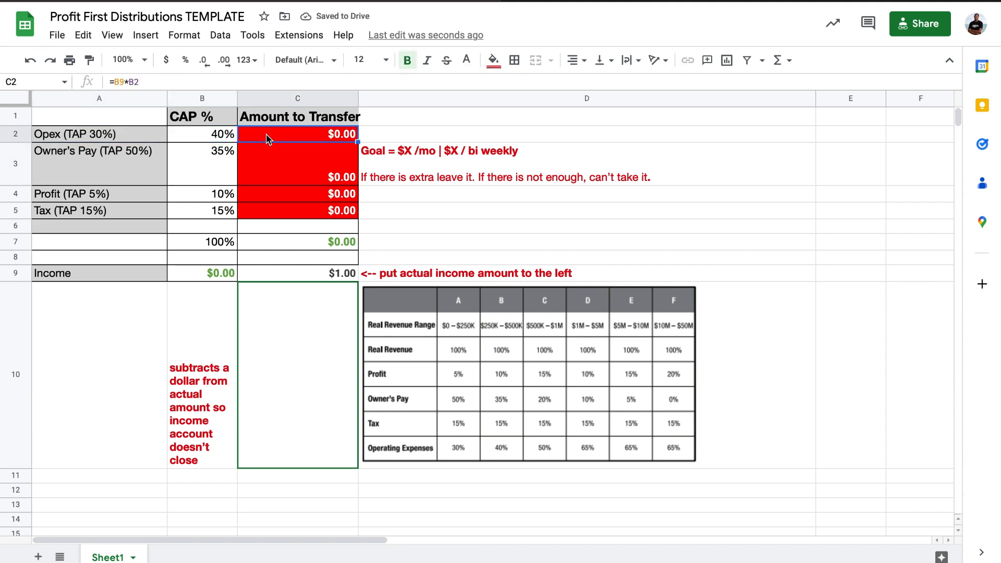
{"action": "double_click", "coordinate": [219, 134]}
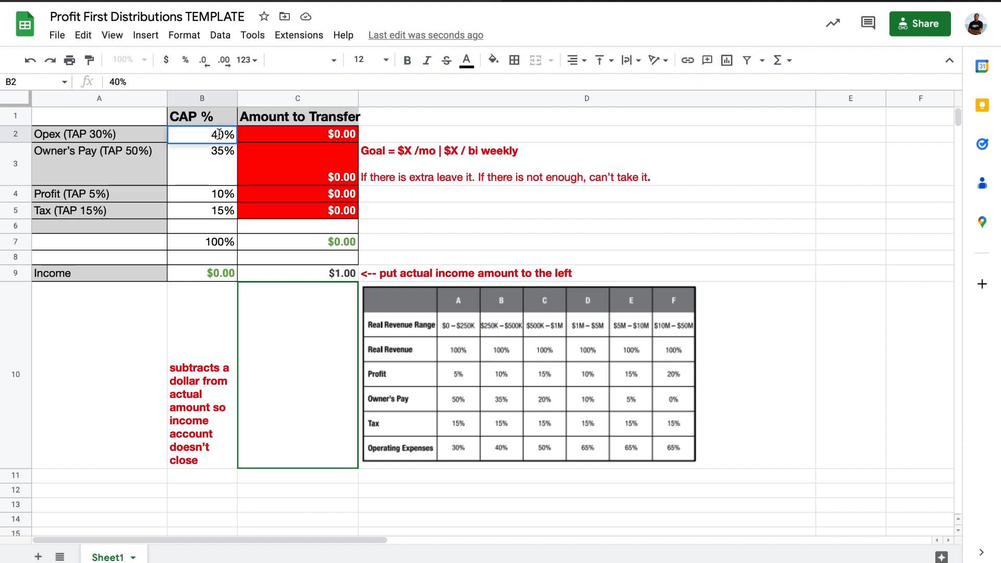
{"action": "key", "text": "BackSpace"}
{"action": "type", "text": "3"}
{"action": "key", "text": "Return"}
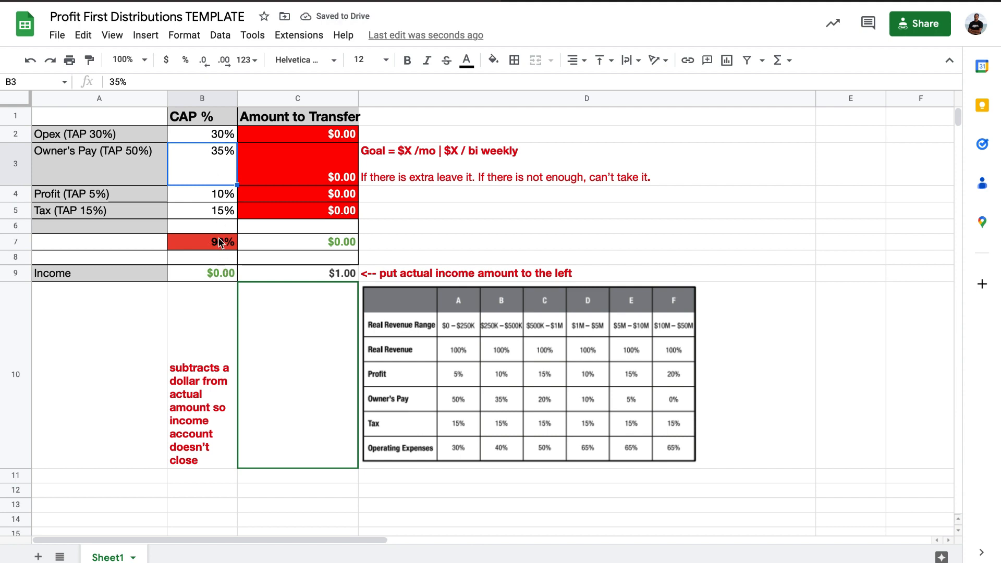
Set the Owner's Pay CAP % in B3 to 50%.
{"action": "double_click", "coordinate": [198, 176]}
{"action": "key", "text": "BackSpace"}
{"action": "key", "text": "BackSpace"}
{"action": "type", "text": "50"}
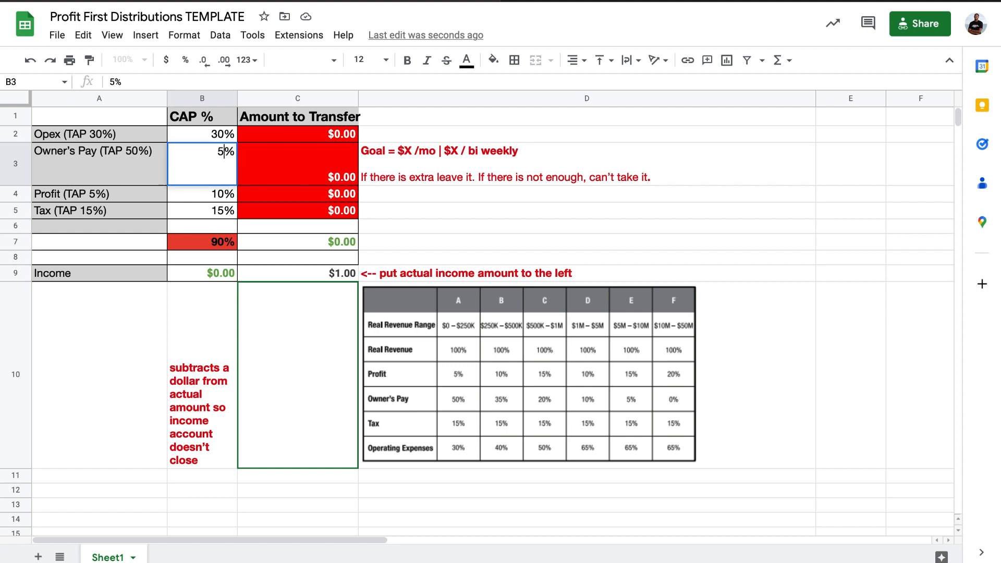
{"action": "key", "text": "Return"}
Set the Profit CAP % in B4 to 5%.
{"action": "double_click", "coordinate": [196, 198]}
{"action": "key", "text": "Delete"}
{"action": "key", "text": "Delete"}
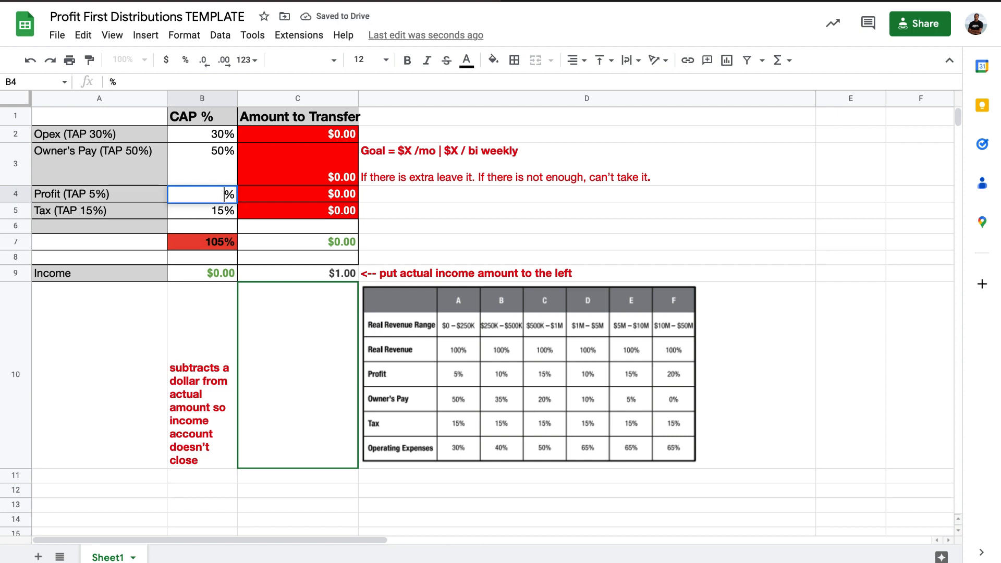
{"action": "type", "text": "5"}
{"action": "key", "text": "Return"}
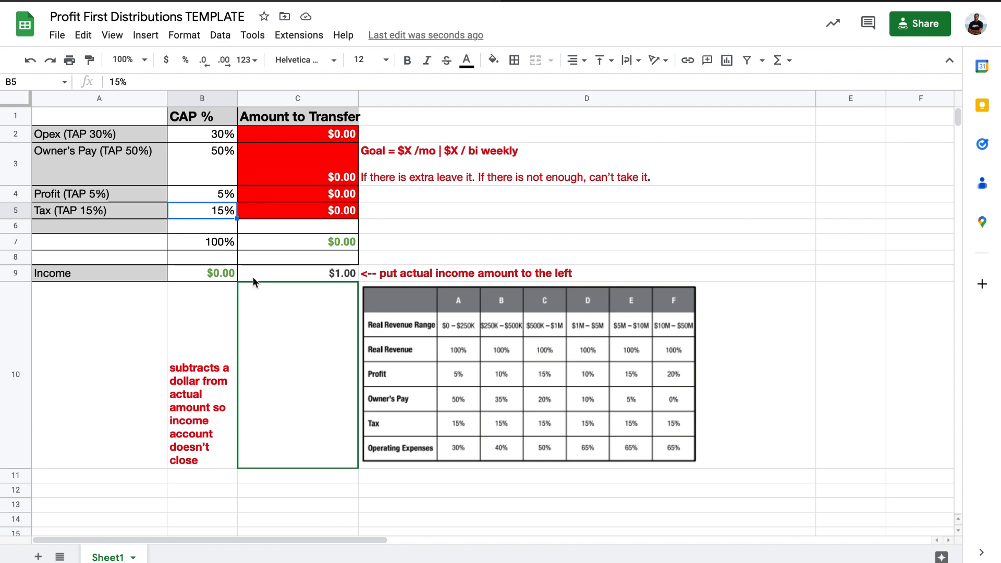
Enter 2500 as the actual income amount in C9.
{"action": "left_click", "coordinate": [303, 276]}
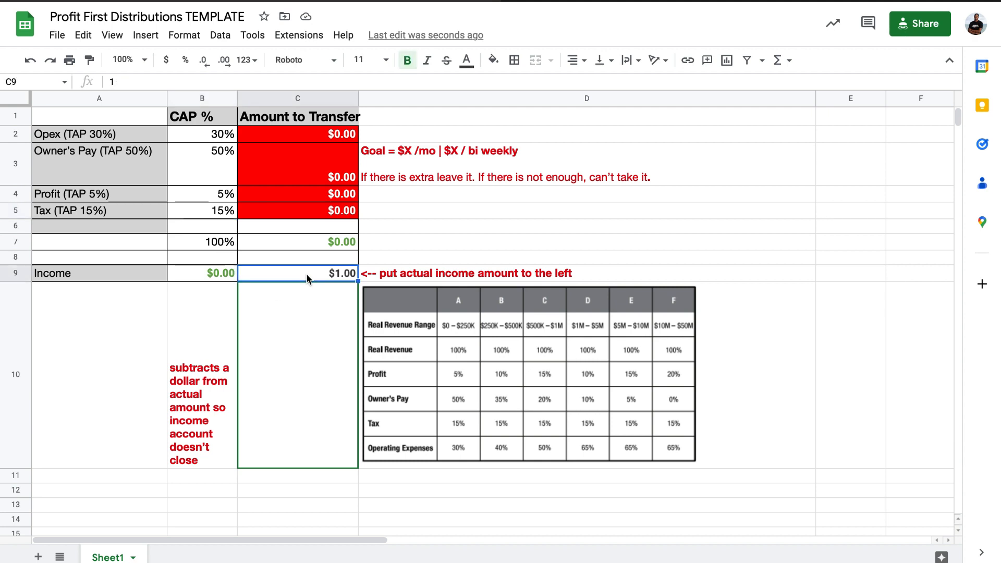
{"action": "double_click", "coordinate": [313, 274]}
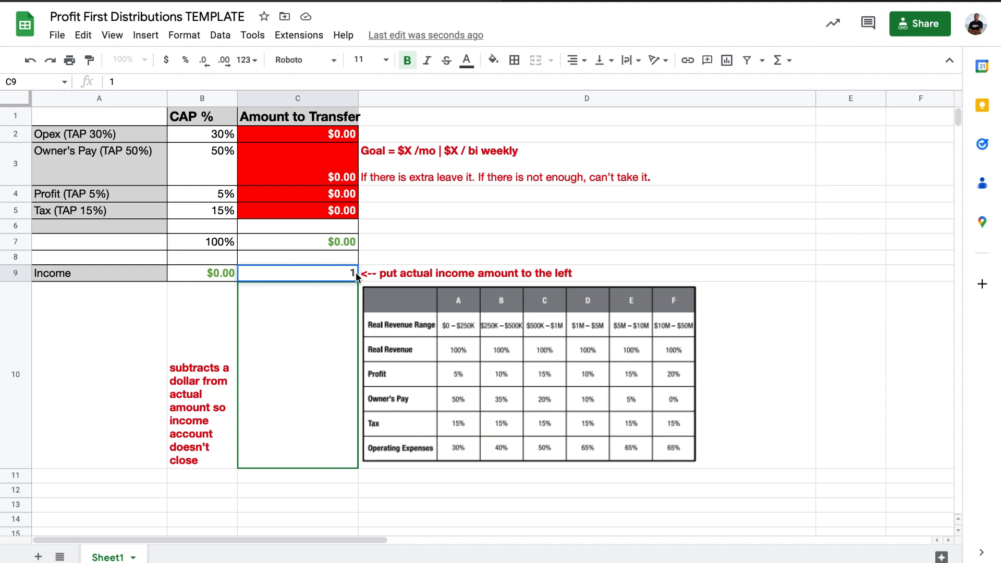
{"action": "left_click_drag", "start_coordinate": [356, 273], "coordinate": [347, 274]}
{"action": "type", "text": "2500"}
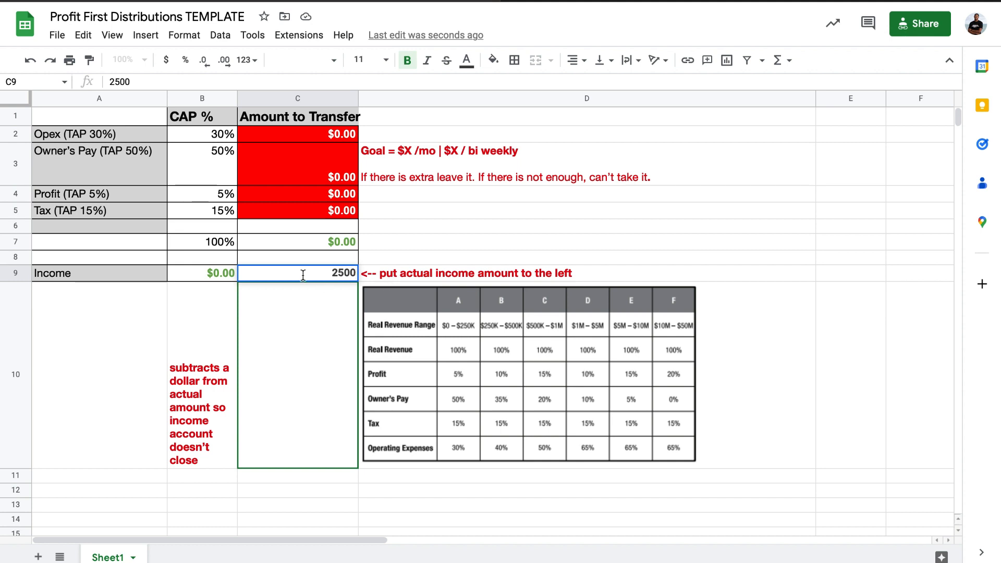
{"action": "key", "text": "Return"}
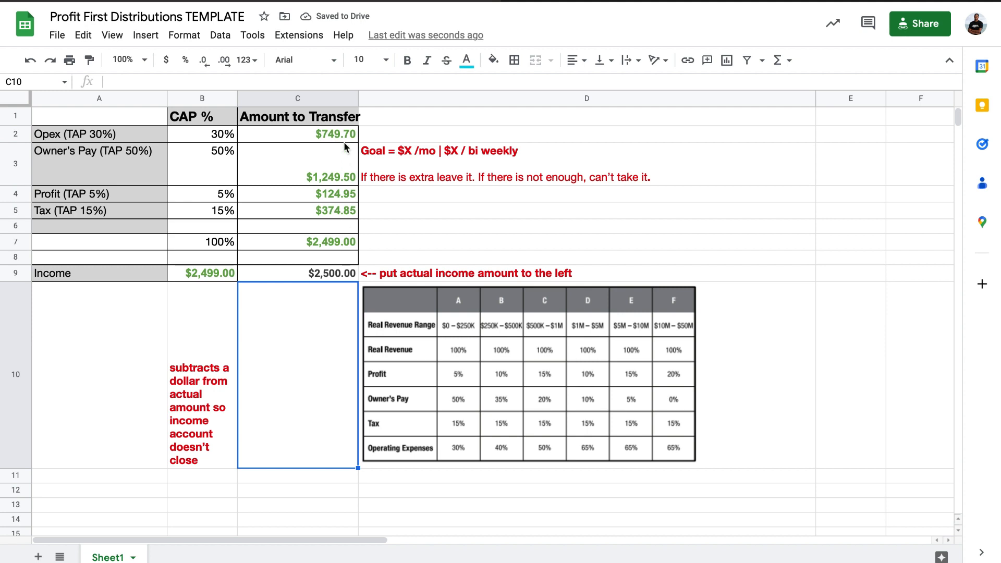
Examine the transfer total in C7, the reduced income formula in B9 with its note, and the actual income in C9.
{"action": "left_click", "coordinate": [323, 242]}
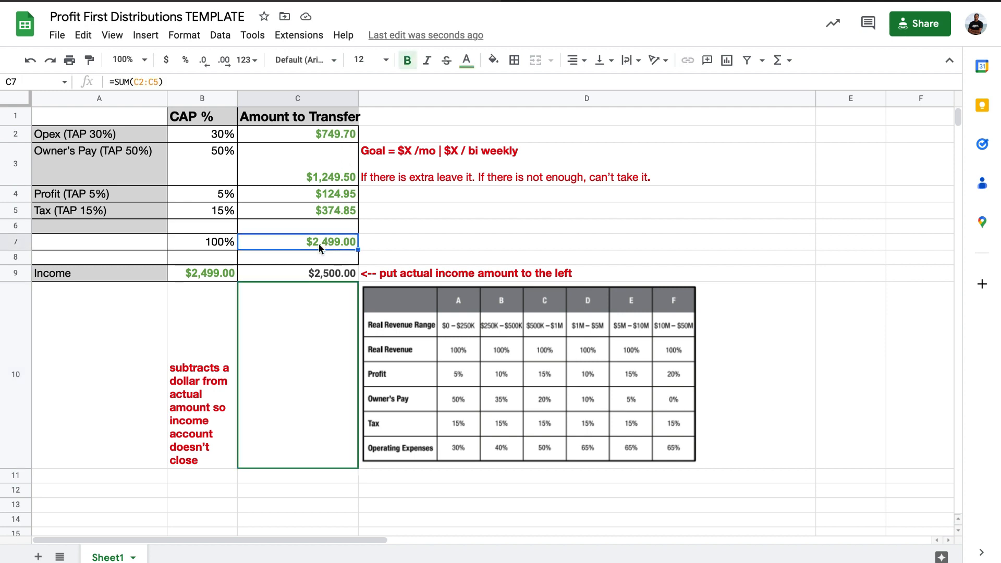
{"action": "left_click", "coordinate": [229, 272]}
{"action": "left_click", "coordinate": [211, 367]}
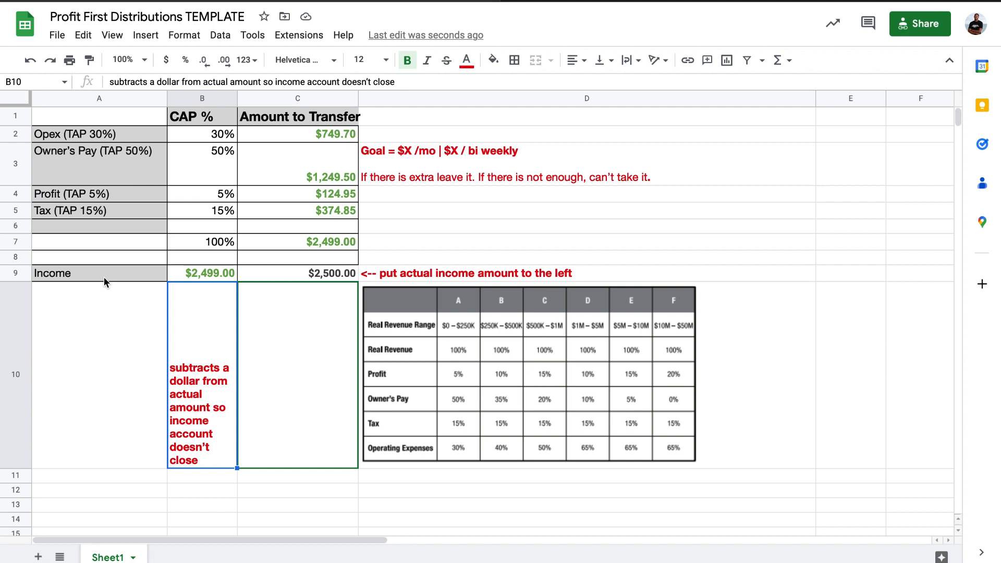
{"action": "left_click", "coordinate": [190, 271]}
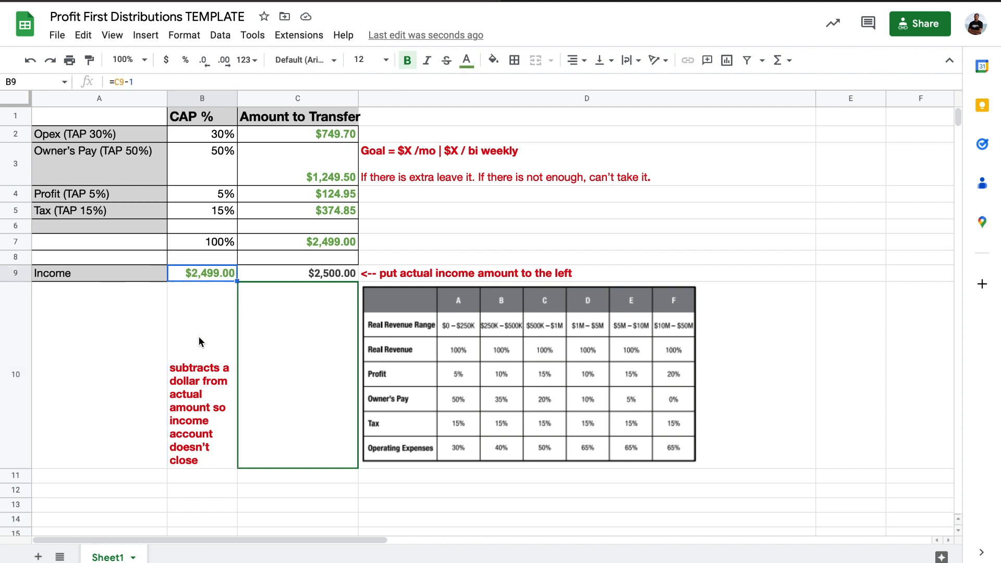
{"action": "left_click", "coordinate": [199, 336]}
{"action": "left_click", "coordinate": [196, 275]}
{"action": "left_click", "coordinate": [314, 275]}
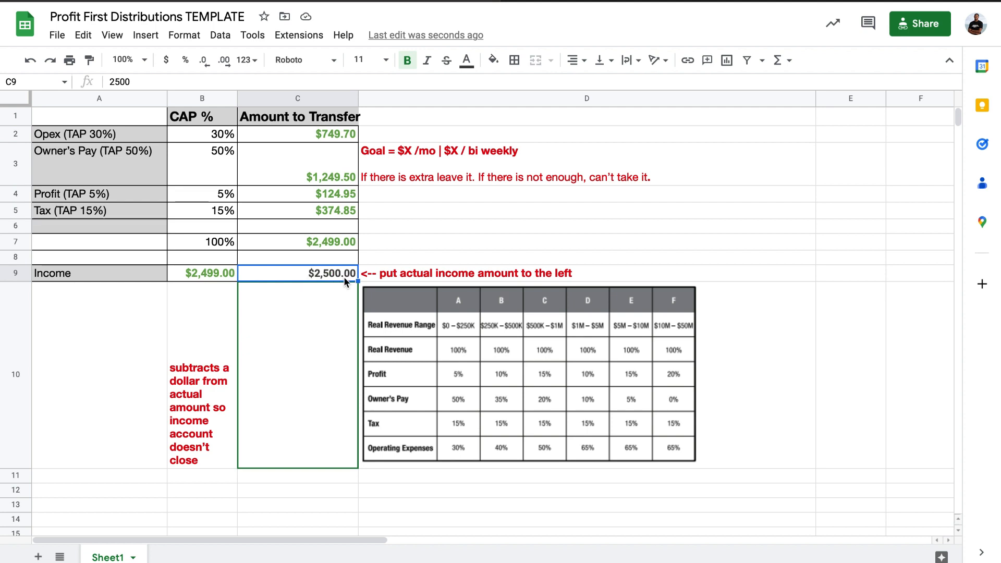
Review the transfer amount formulas for Opex, Owner's Pay, Profit and Tax, comparing Owner's Pay with the income in C9.
{"action": "left_click", "coordinate": [292, 133]}
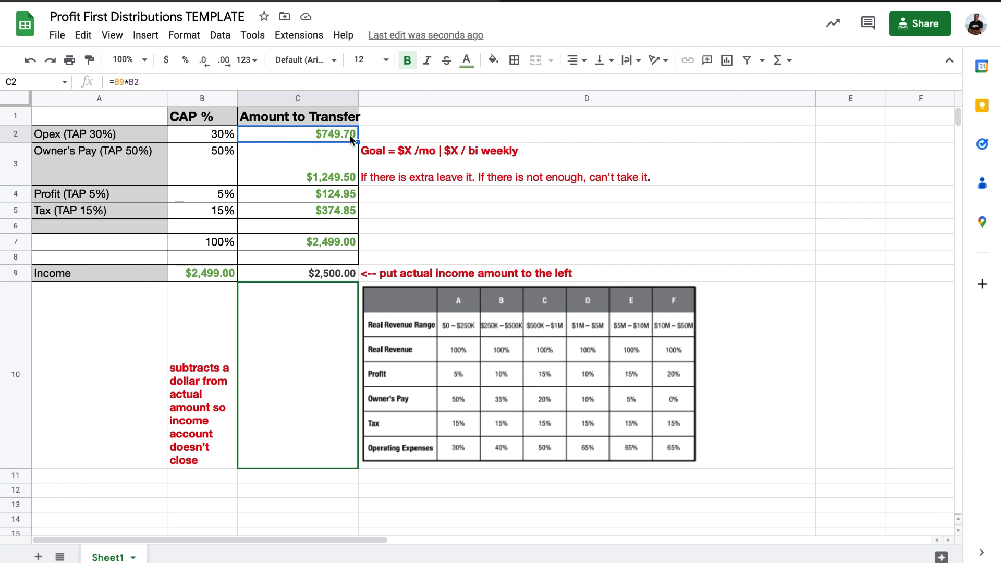
{"action": "left_click", "coordinate": [281, 164]}
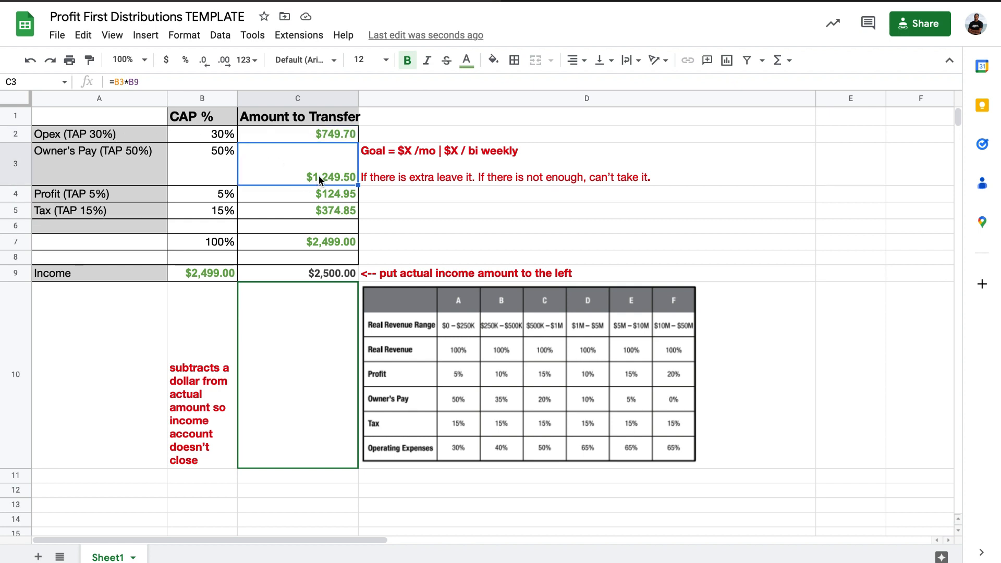
{"action": "left_click", "coordinate": [290, 199]}
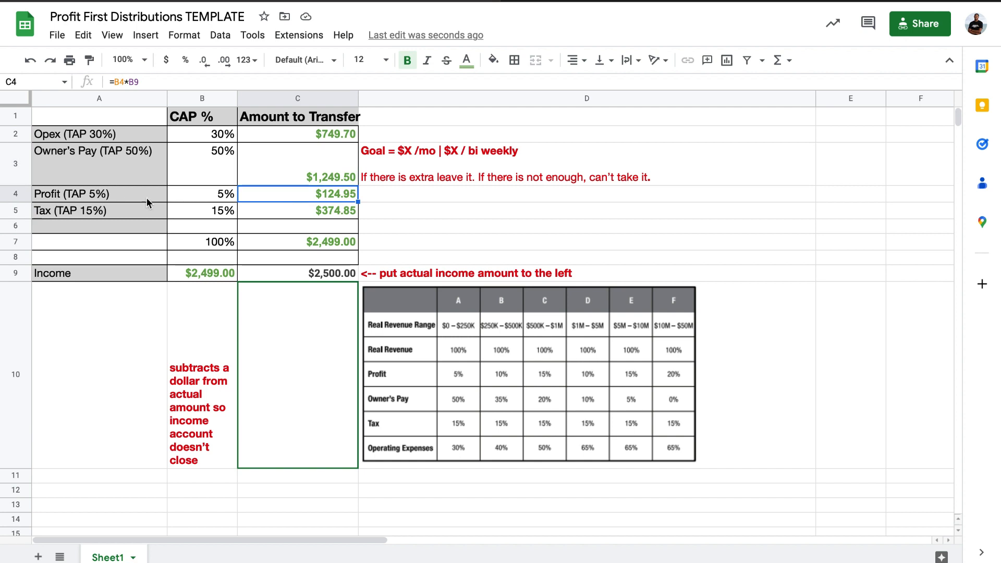
{"action": "left_click", "coordinate": [311, 214]}
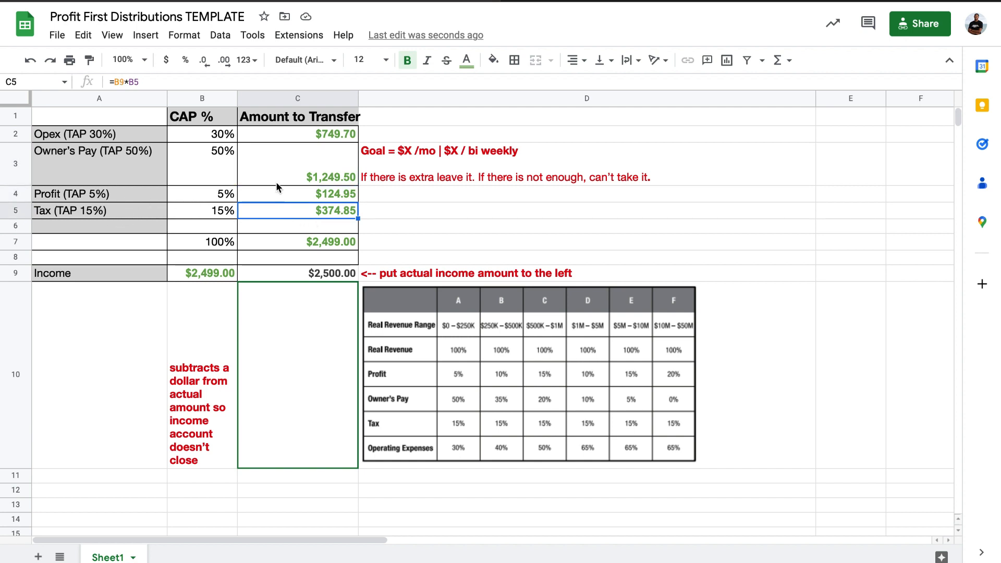
{"action": "left_click", "coordinate": [278, 165]}
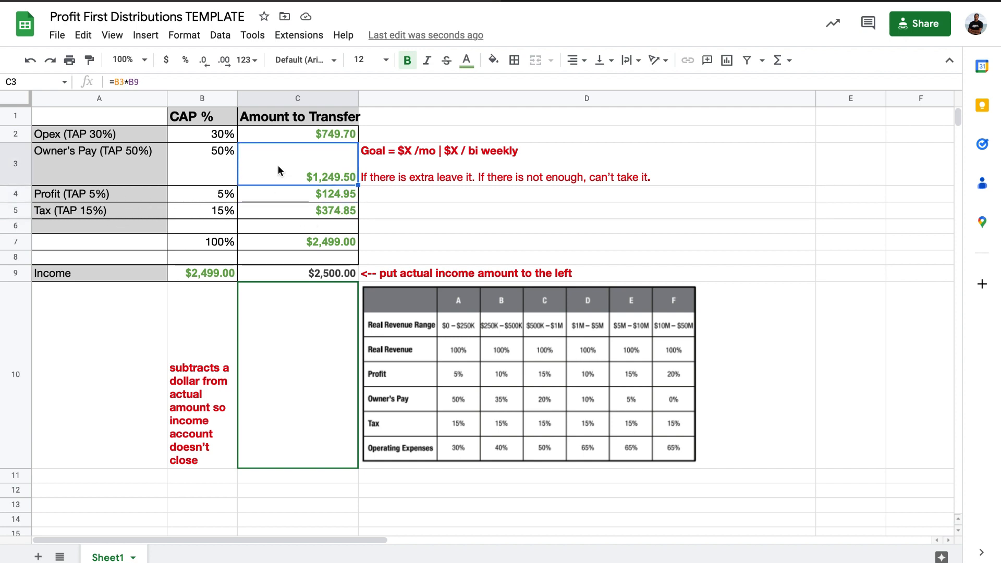
{"action": "left_click", "coordinate": [304, 275]}
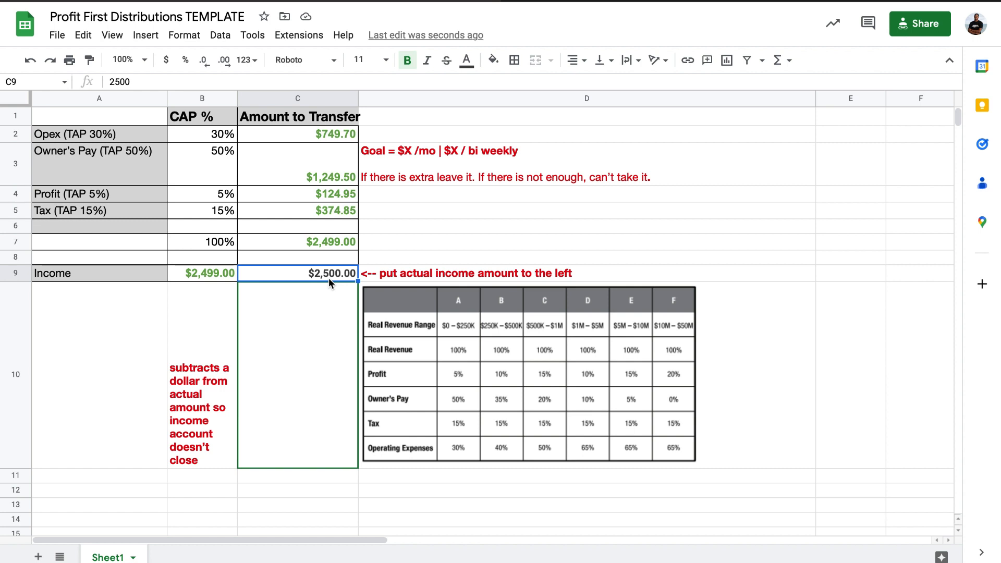
{"action": "left_click", "coordinate": [290, 171]}
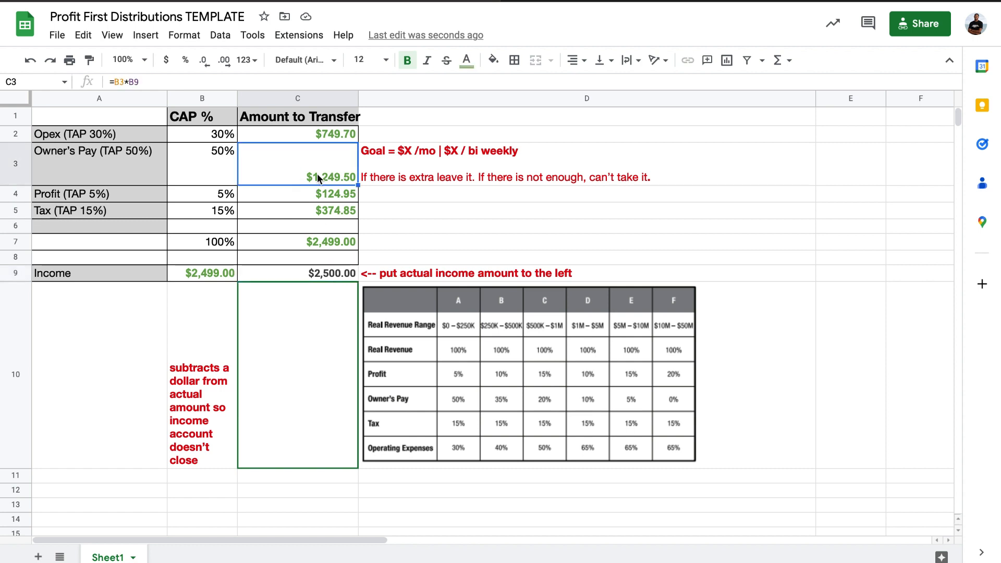
Set the actual income amount in C9 to 5000.
{"action": "double_click", "coordinate": [327, 273]}
{"action": "left_click_drag", "start_coordinate": [328, 273], "coordinate": [376, 275]}
{"action": "type", "text": "4"}
{"action": "key", "text": "BackSpace"}
{"action": "type", "text": "5000"}
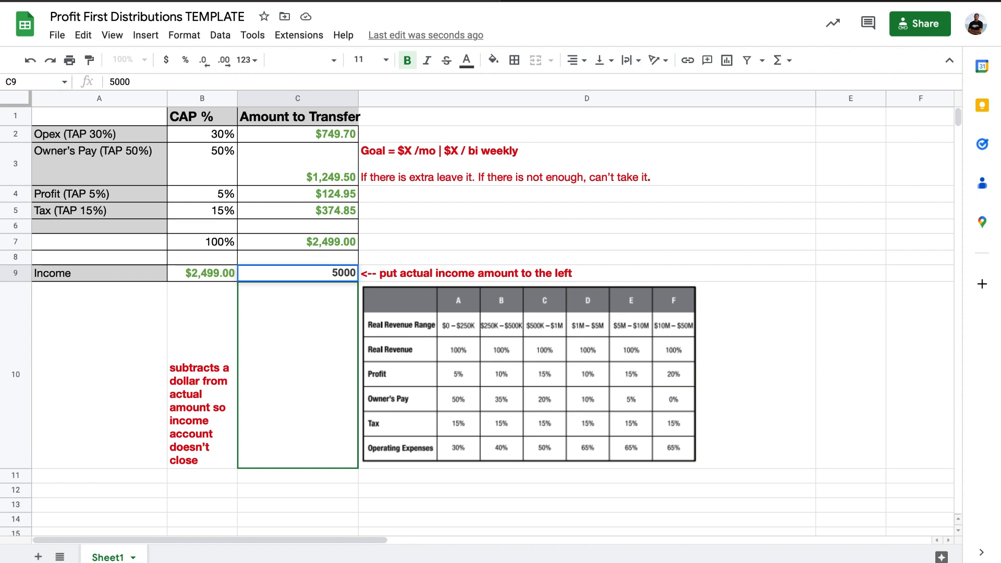
{"action": "key", "text": "Return"}
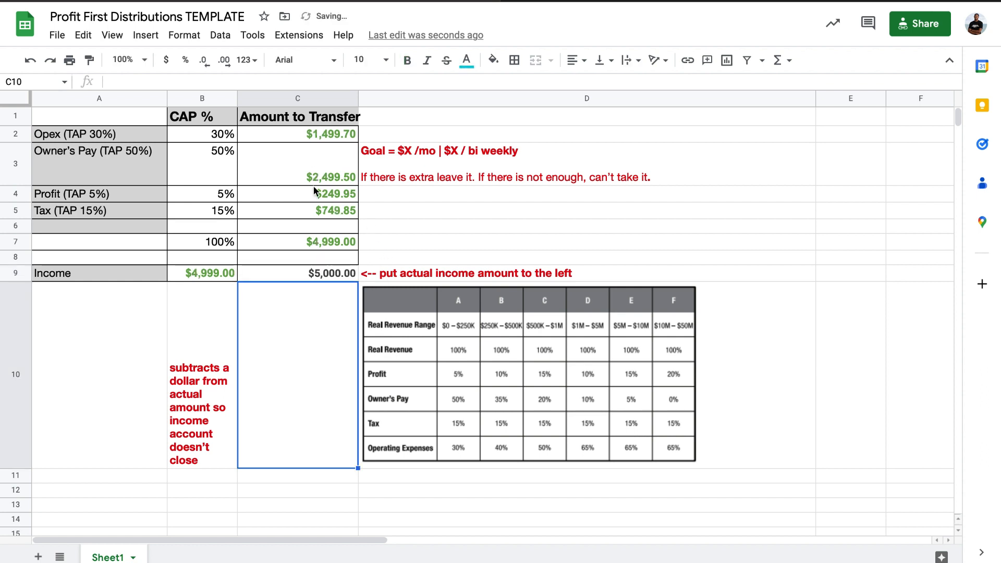
Set the actual income amount in C9 to 7,340.
{"action": "left_click", "coordinate": [287, 133]}
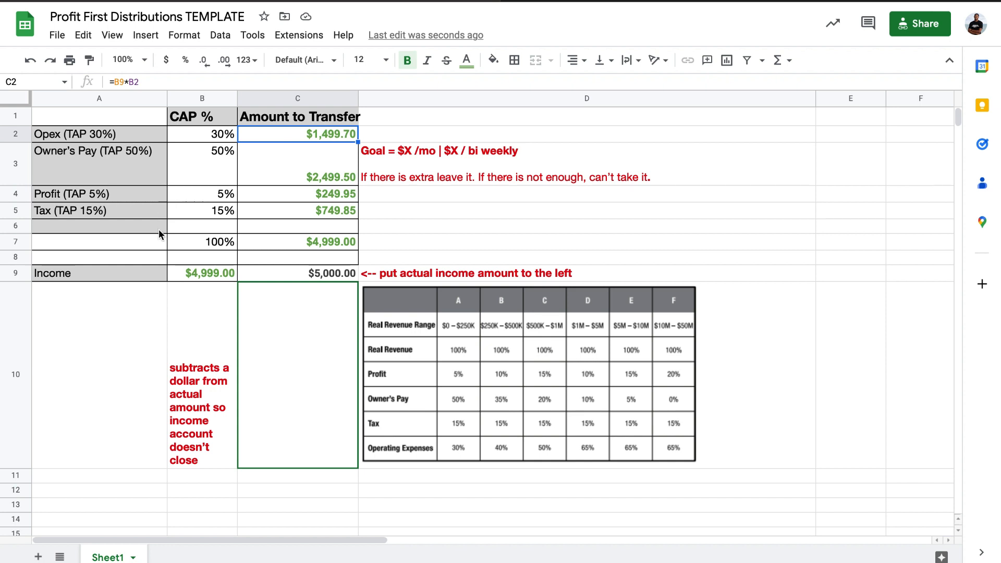
{"action": "left_click", "coordinate": [476, 335]}
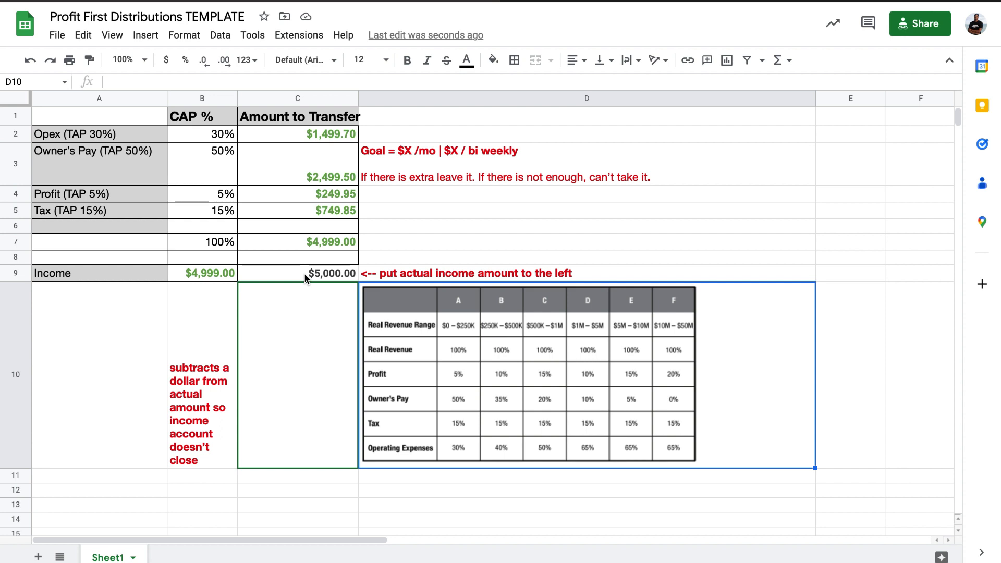
{"action": "left_click", "coordinate": [316, 277]}
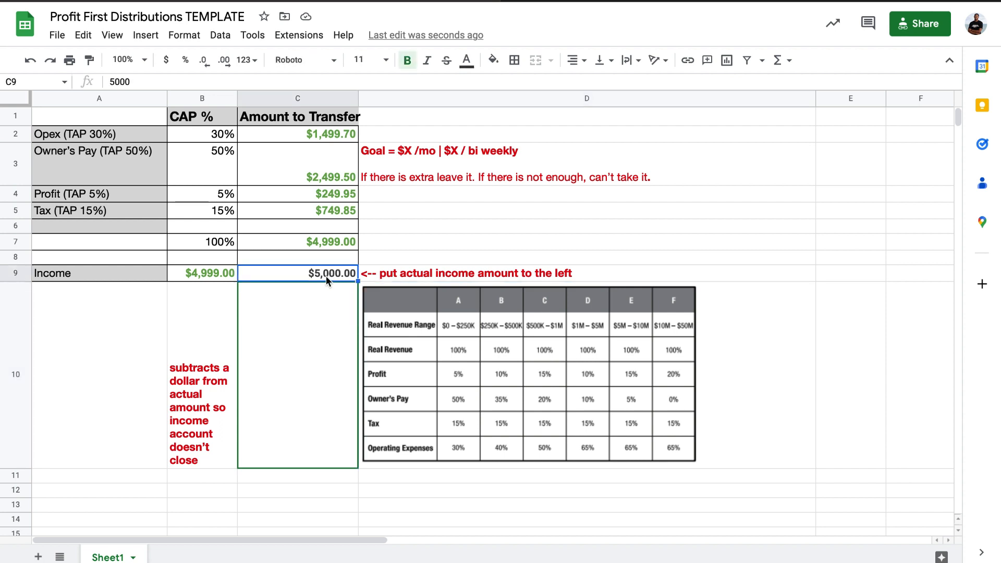
{"action": "double_click", "coordinate": [321, 275]}
{"action": "left_click_drag", "start_coordinate": [329, 273], "coordinate": [365, 273]}
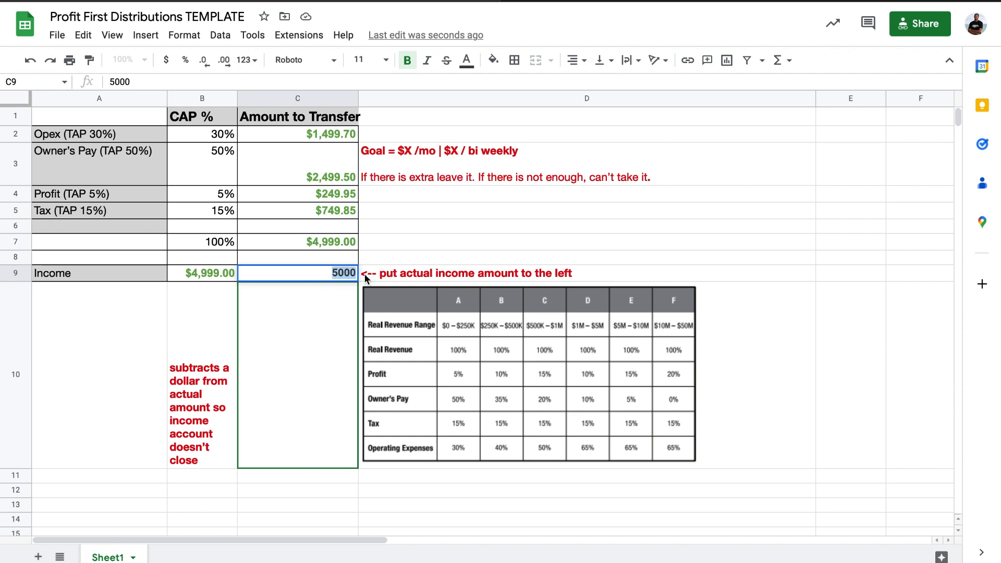
{"action": "type", "text": "7,34"}
{"action": "type", "text": "0"}
{"action": "key", "text": "Return"}
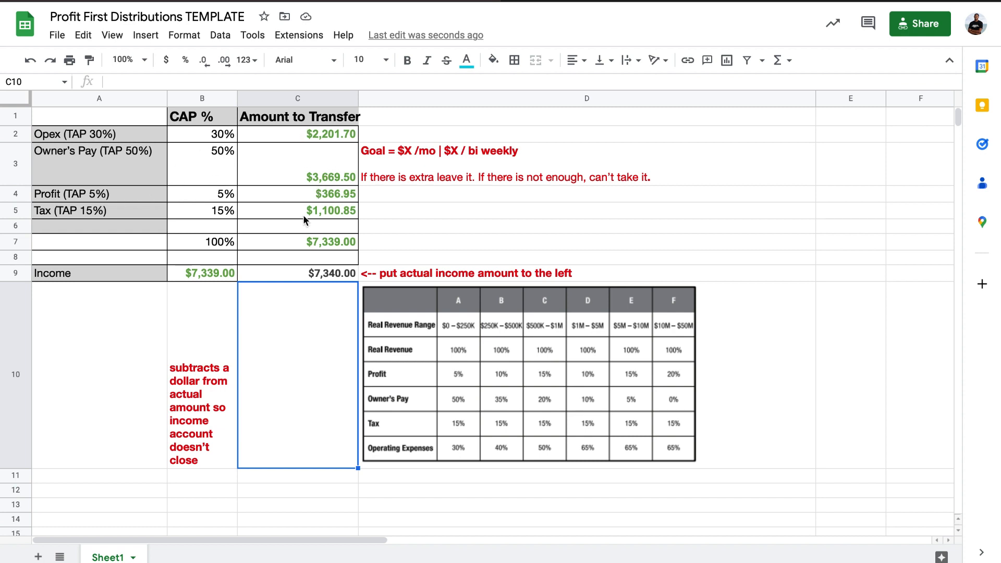
Fill in the Owner's Pay goal note in D3 with $4,000 per month and $2,000 bi-weekly in place of the X placeholders.
{"action": "left_click", "coordinate": [559, 161]}
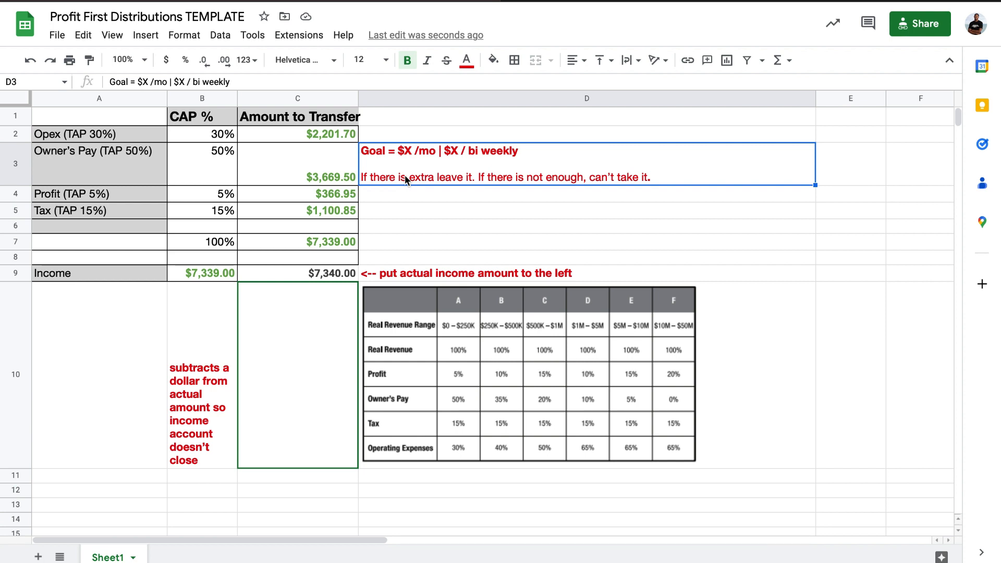
{"action": "double_click", "coordinate": [425, 153]}
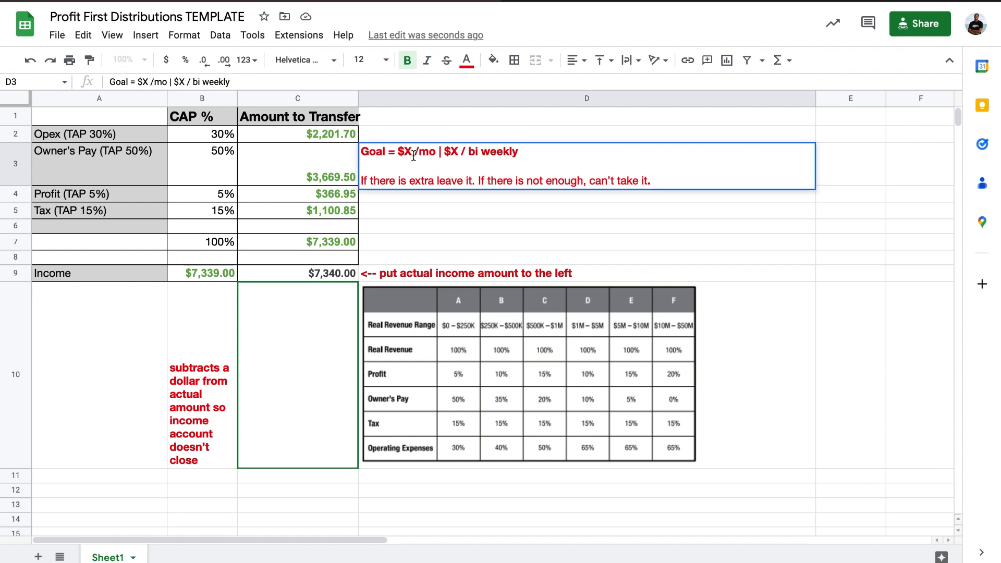
{"action": "double_click", "coordinate": [407, 152]}
{"action": "type", "text": "4"}
{"action": "type", "text": ",000"}
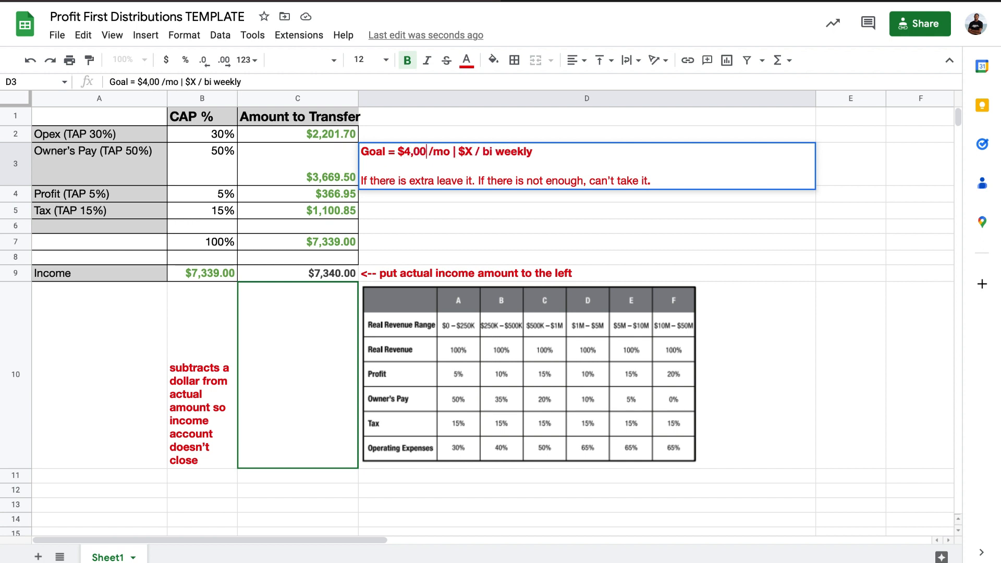
{"action": "double_click", "coordinate": [474, 155]}
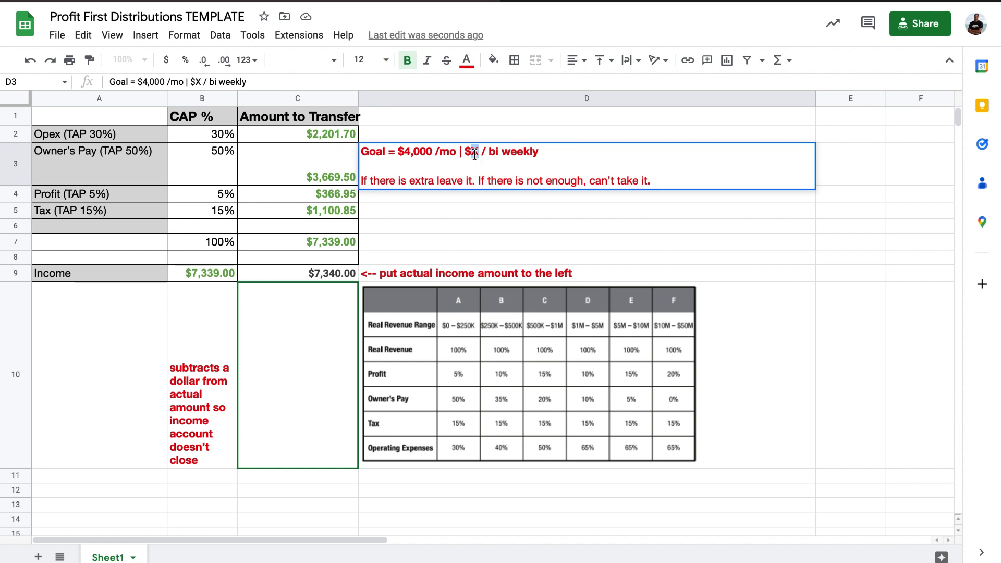
{"action": "type", "text": "2,00"}
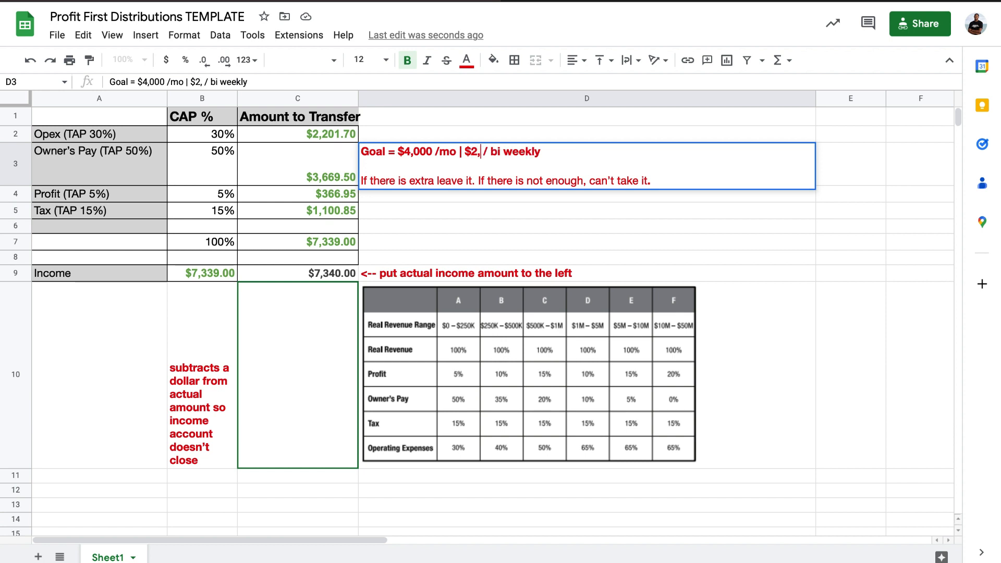
{"action": "type", "text": "0"}
{"action": "key", "text": "Return"}
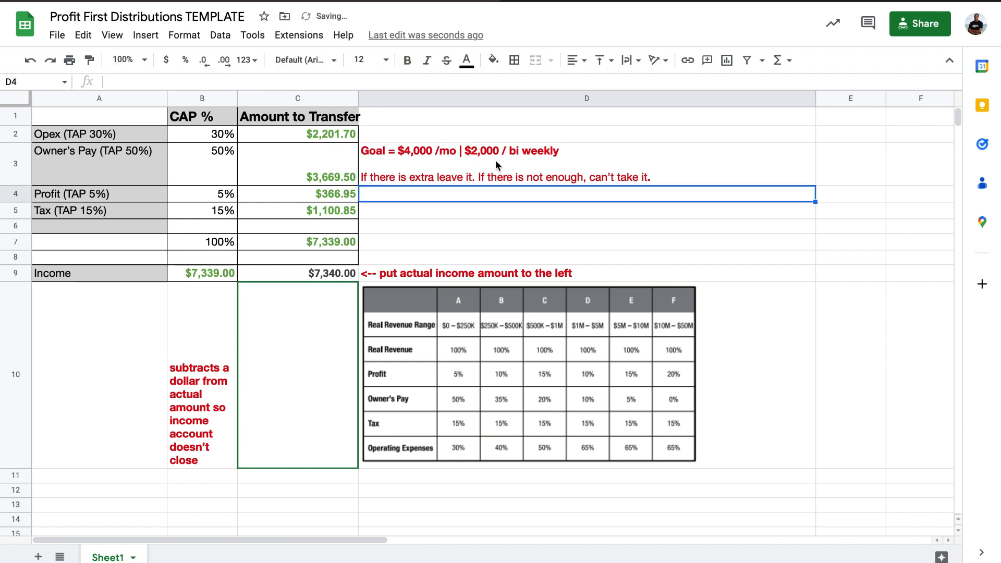
{"action": "left_click", "coordinate": [490, 172]}
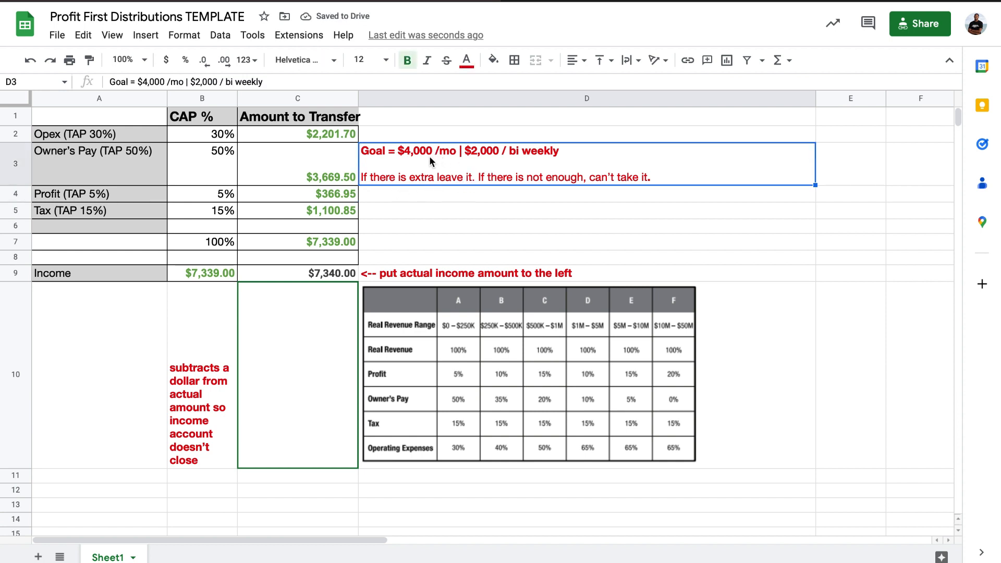
Set the actual income amount in C9 to 2000 and check the Owner's Pay transfer amount in C3.
{"action": "left_click", "coordinate": [336, 275]}
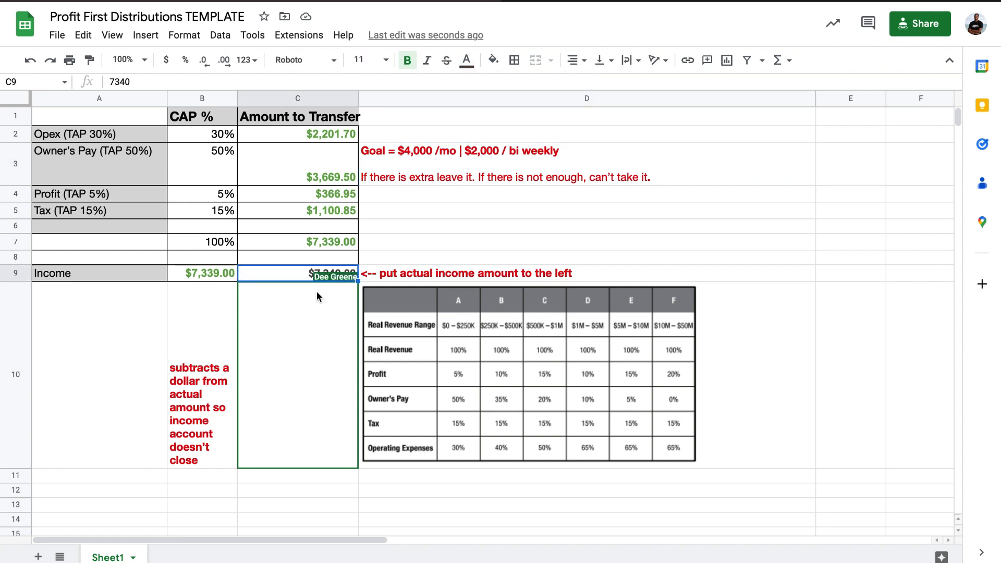
{"action": "left_click", "coordinate": [292, 170]}
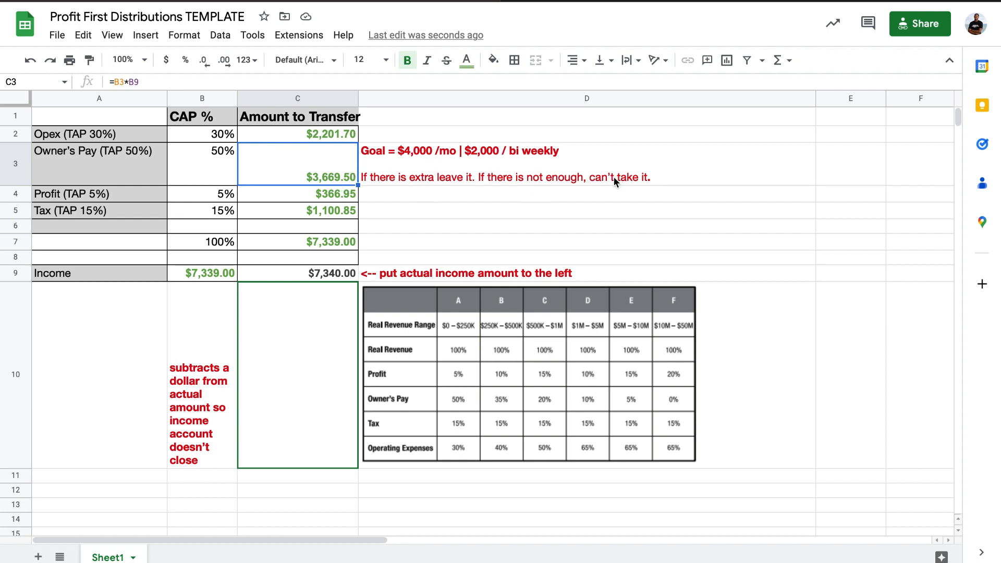
{"action": "left_click", "coordinate": [345, 274]}
{"action": "double_click", "coordinate": [344, 273]}
{"action": "type", "text": "2000"}
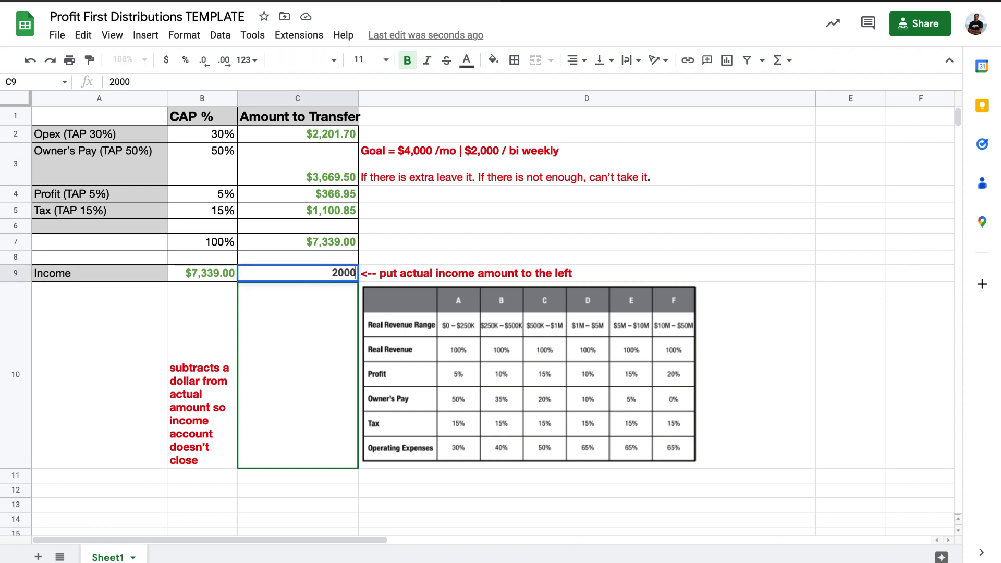
{"action": "key", "text": "Return"}
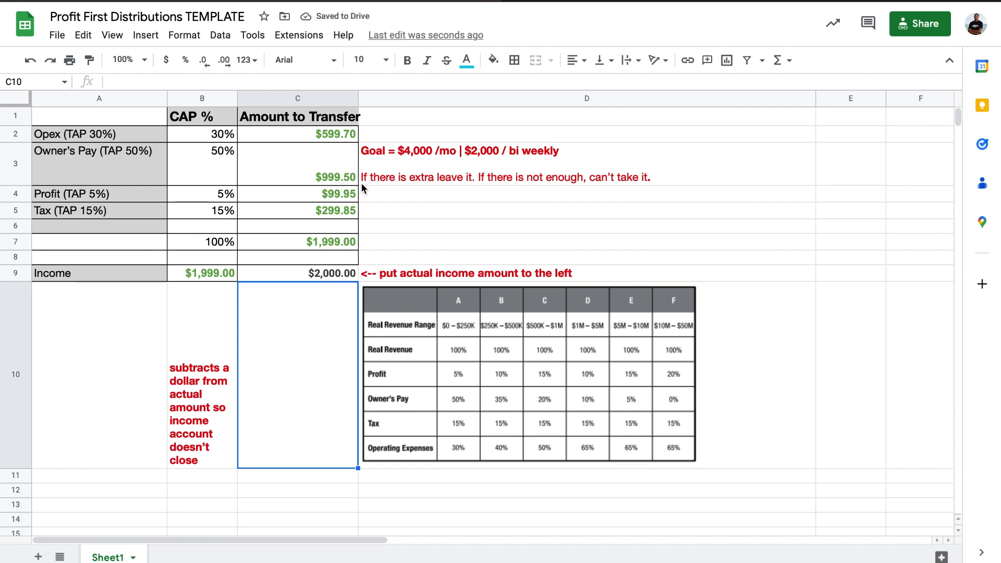
{"action": "left_click", "coordinate": [335, 164]}
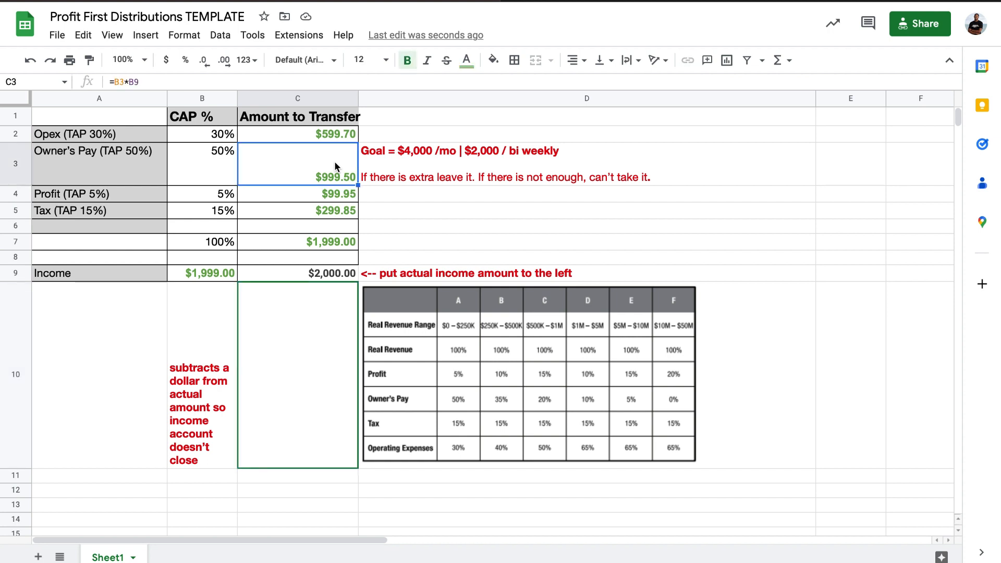